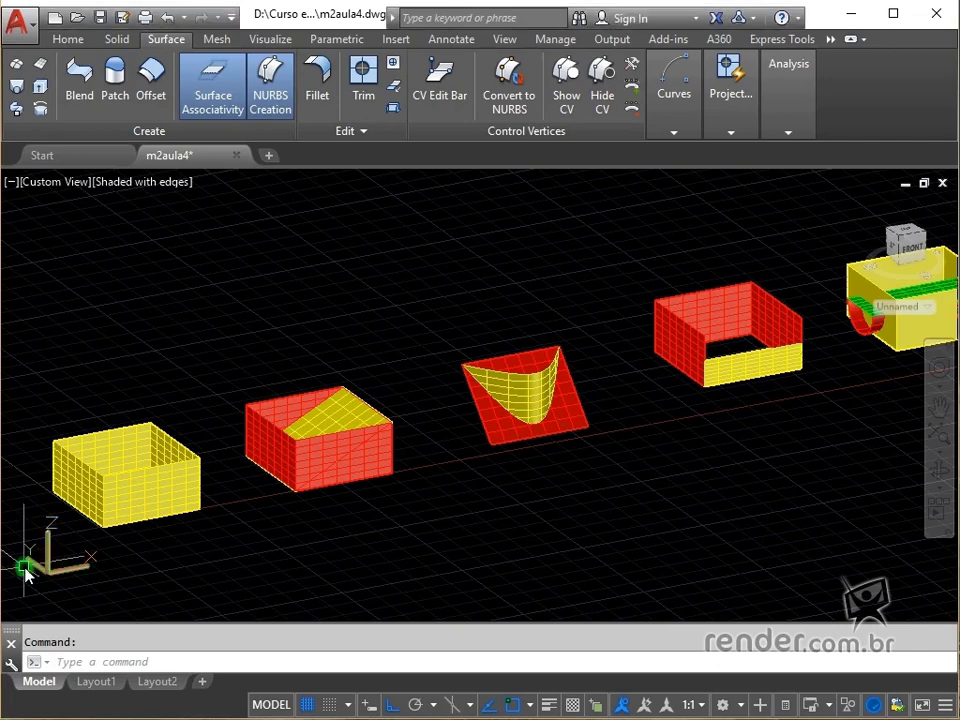
# Step: Fillet the corner between the side and front walls of the yellow open box with a radius of 5
pyautogui.scroll(5, 50, 516)
pyautogui.scroll(3, 53, 516)
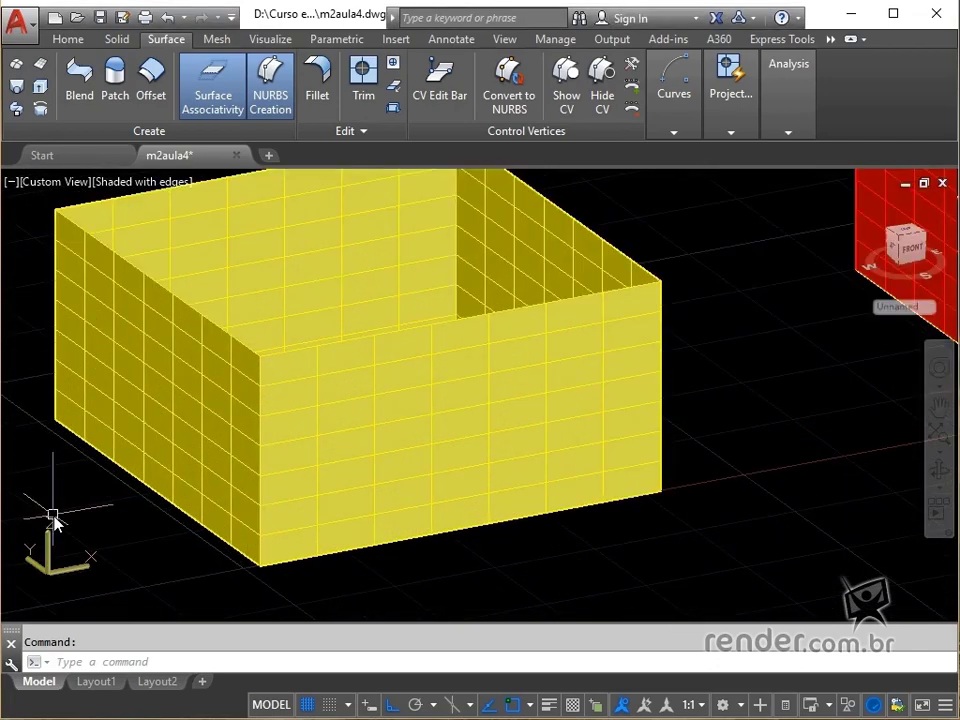
pyautogui.keyDown('shift'); pyautogui.moveTo(51, 521); pyautogui.dragTo(76, 558, button='middle'); pyautogui.keyUp('shift')
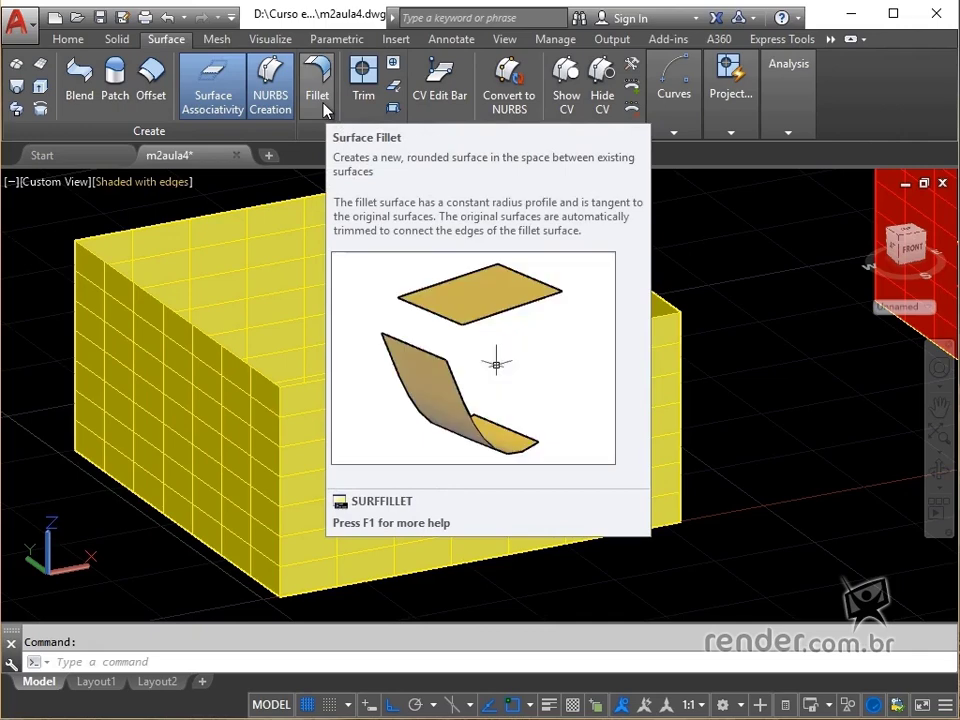
pyautogui.click(318, 95)
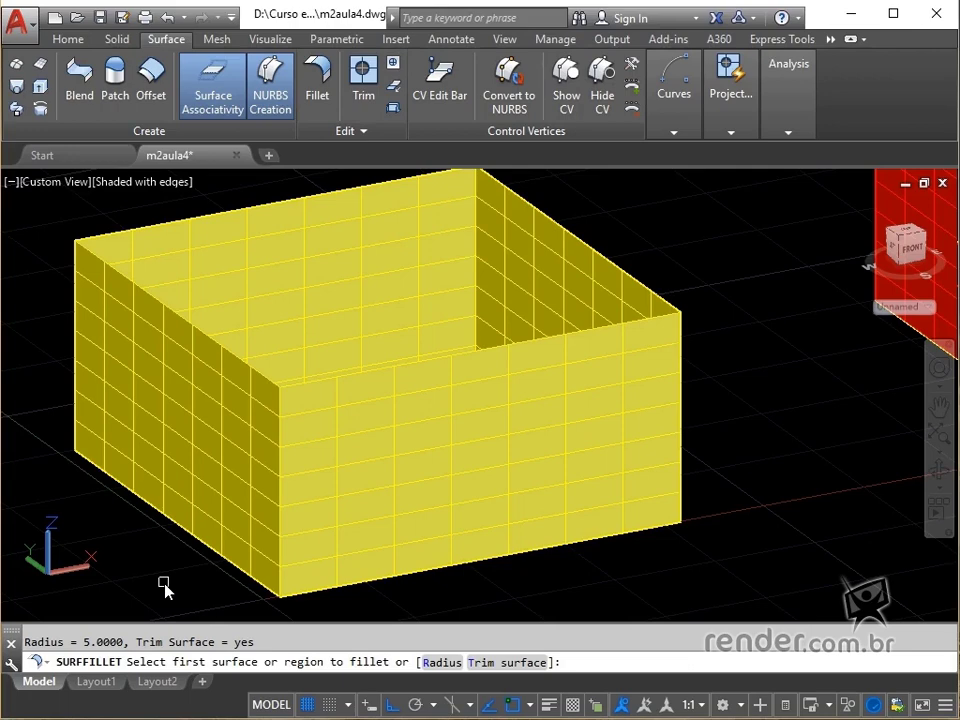
pyautogui.write('R')
pyautogui.press('Return')
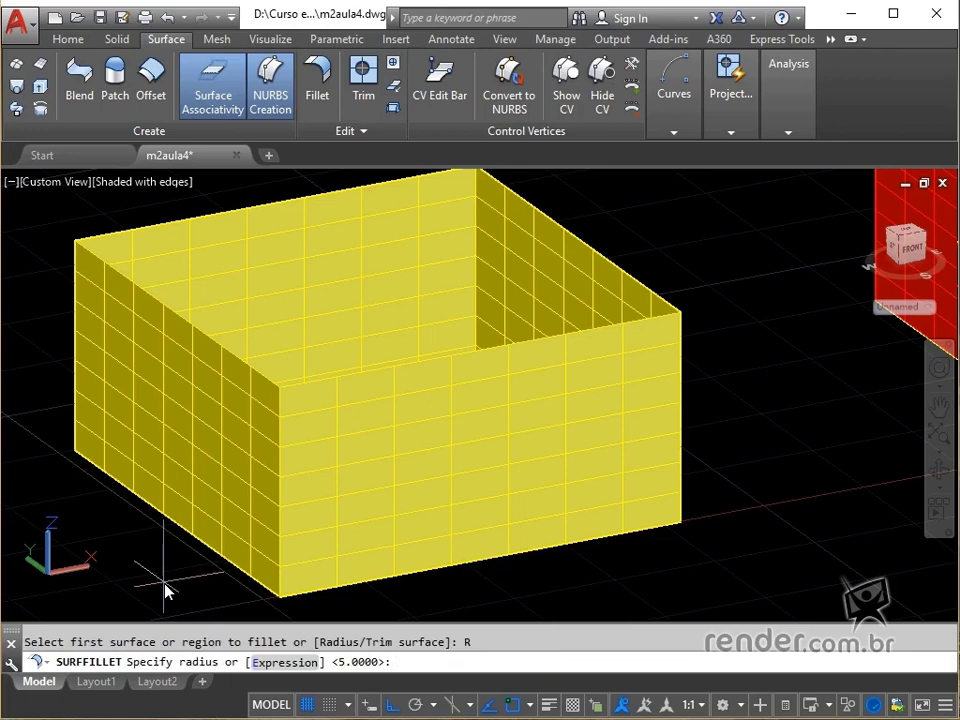
pyautogui.write('5')
pyautogui.press('Return')
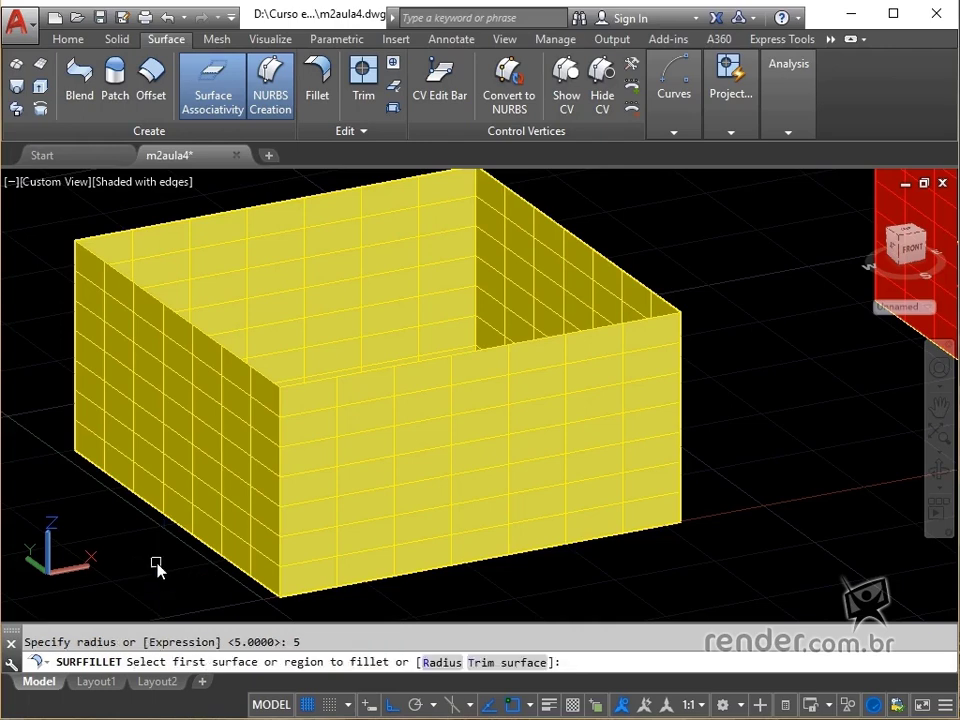
pyautogui.click(204, 484)
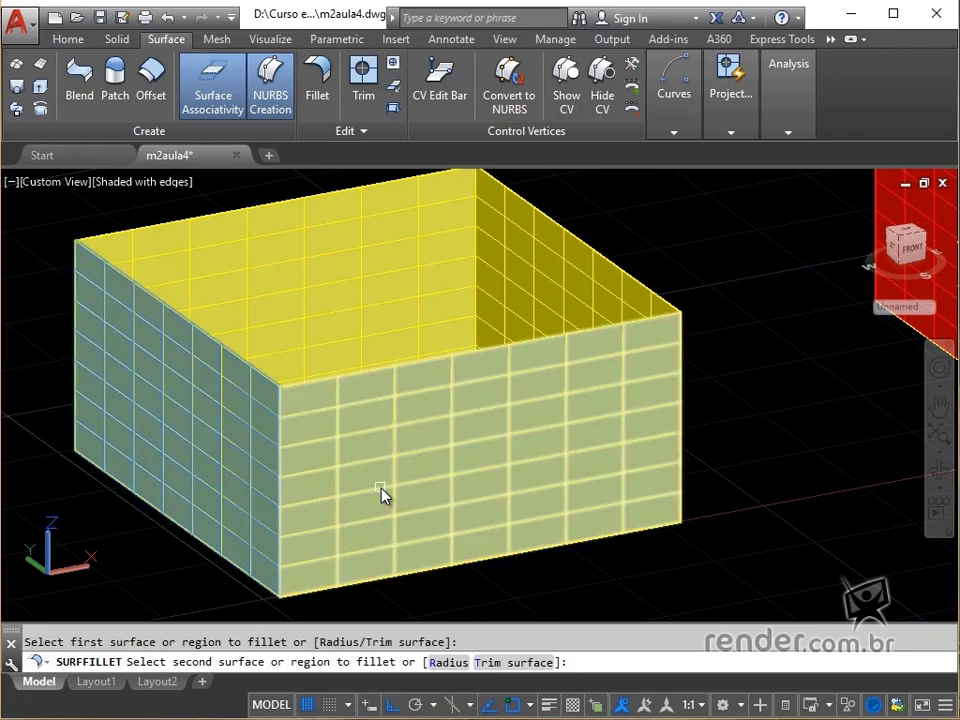
pyautogui.click(381, 495)
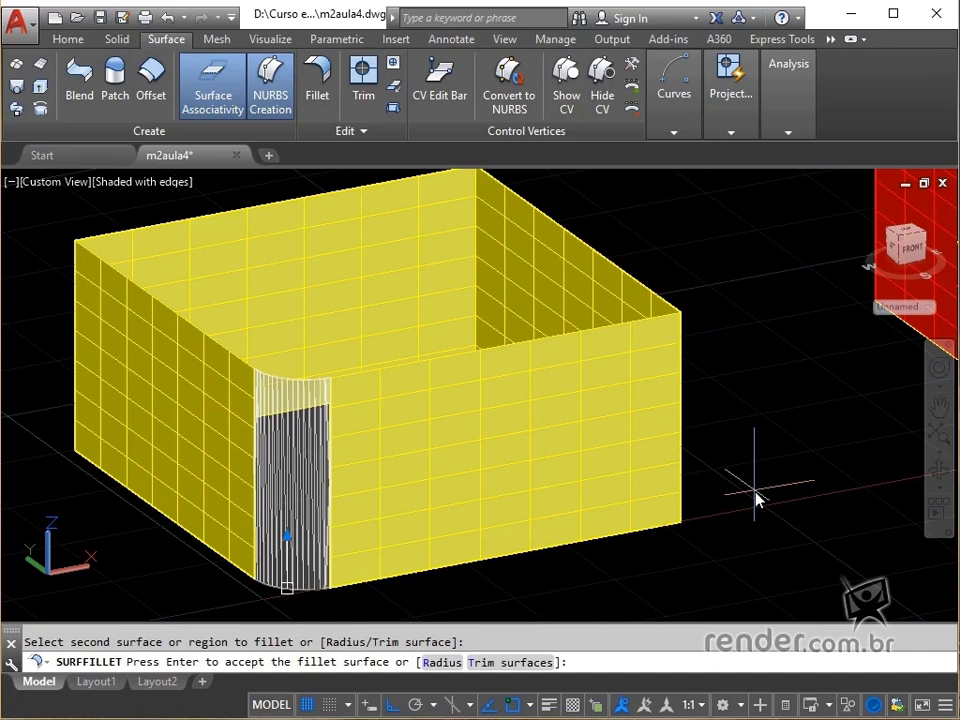
pyautogui.press('Return')
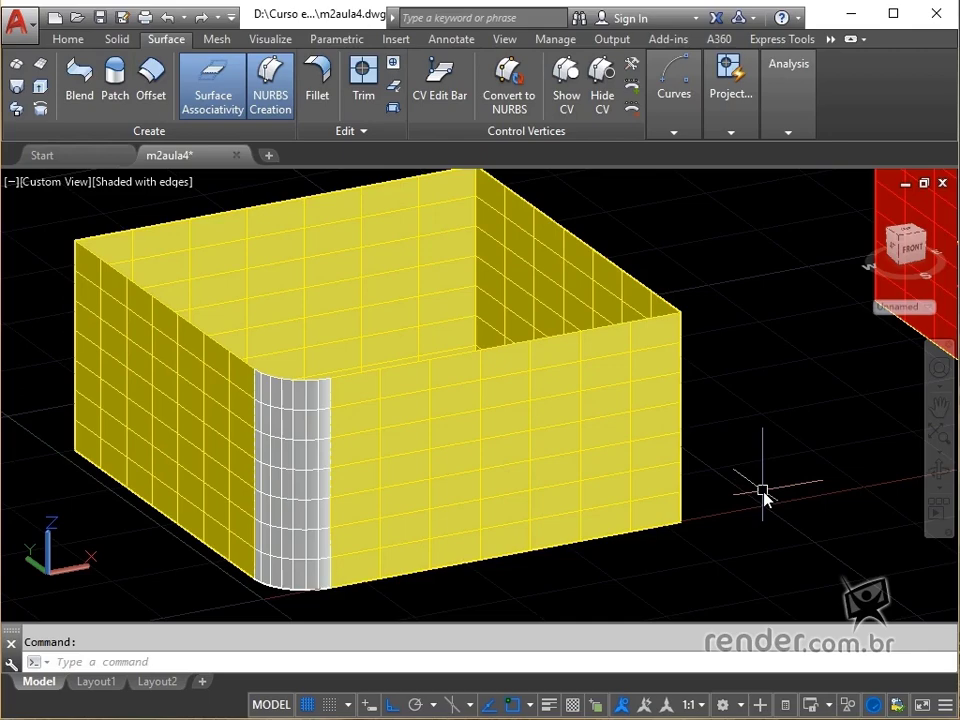
# Step: Trim the red box surface with the inclined yellow surface as cutter, removing the part below the diagonal
pyautogui.moveTo(831, 510)
pyautogui.mouseDown(button='middle')
pyautogui.moveTo(204, 589)
pyautogui.moveTo(140, 612)
pyautogui.mouseUp(button='middle')
pyautogui.moveTo(840, 450); pyautogui.dragTo(752, 528, button='middle')
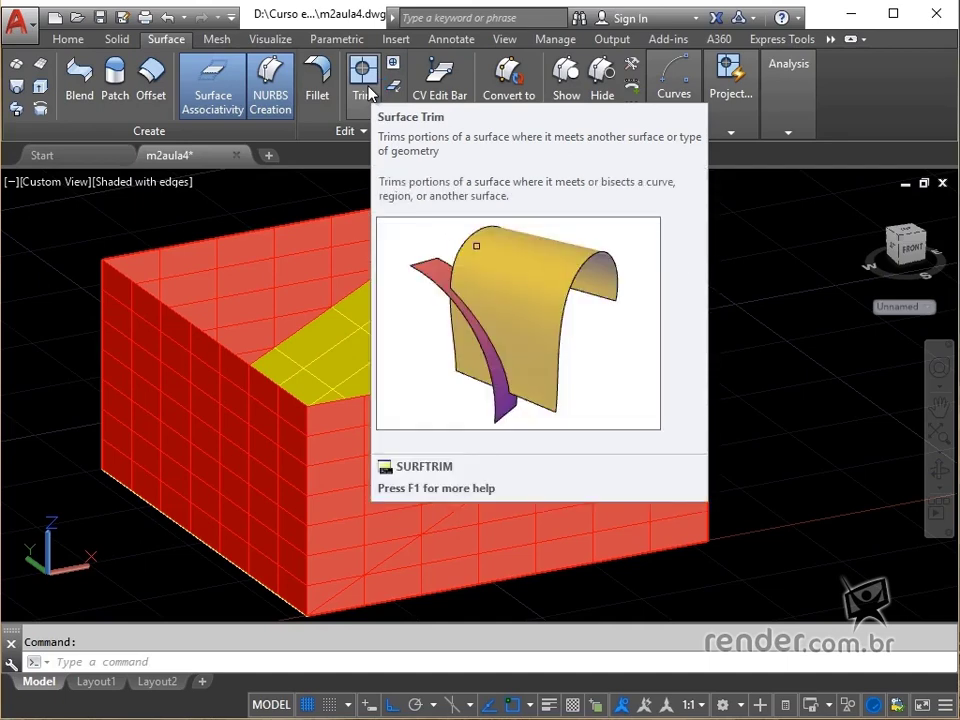
pyautogui.click(369, 92)
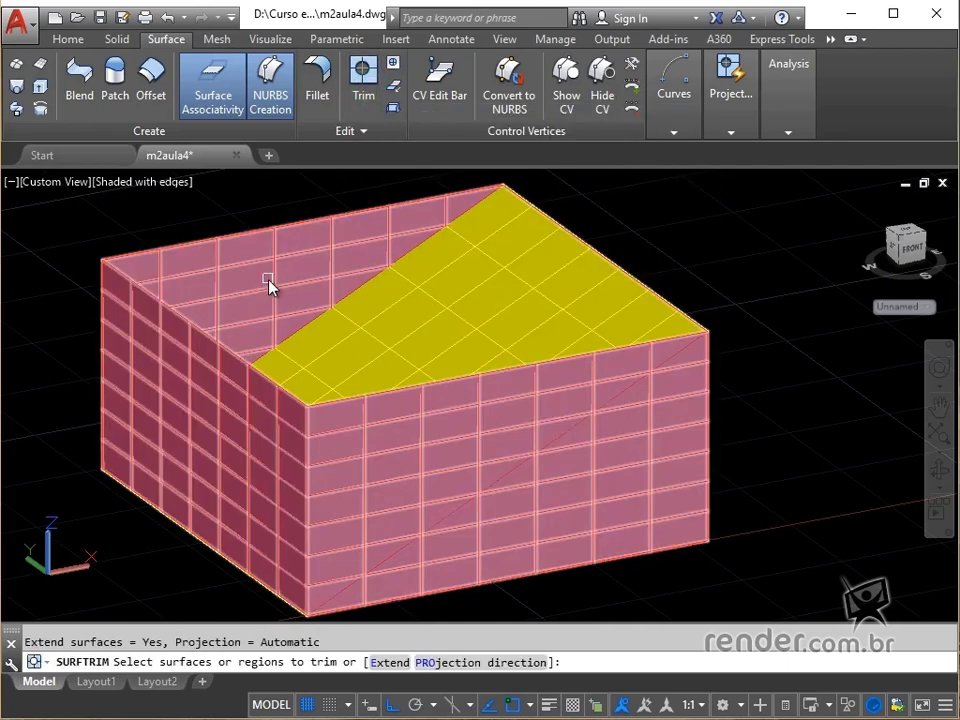
pyautogui.click(268, 282)
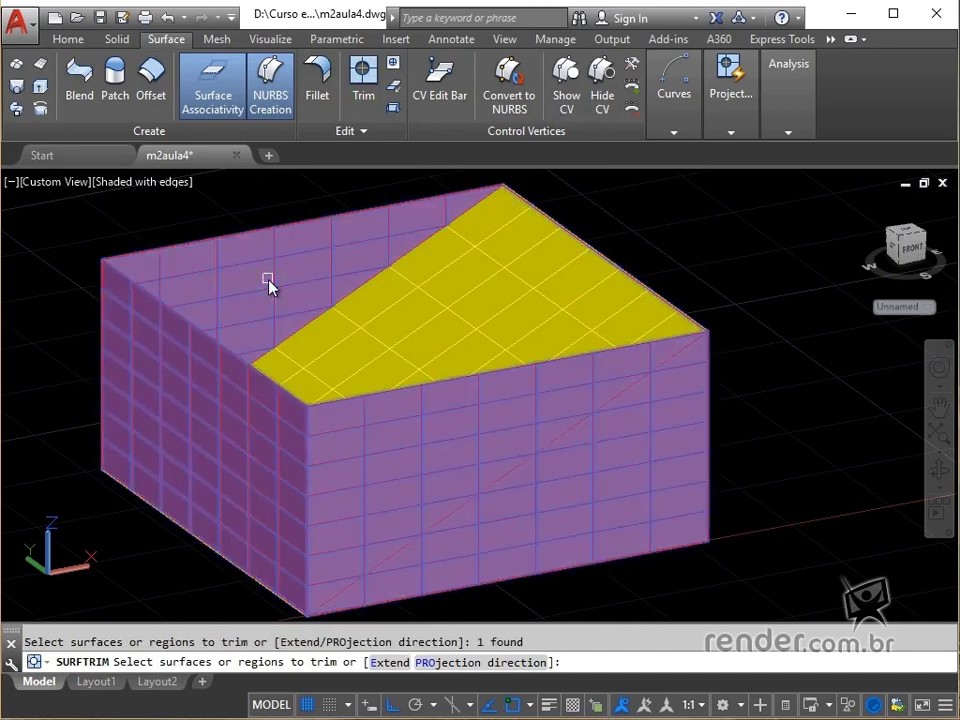
pyautogui.press('Return')
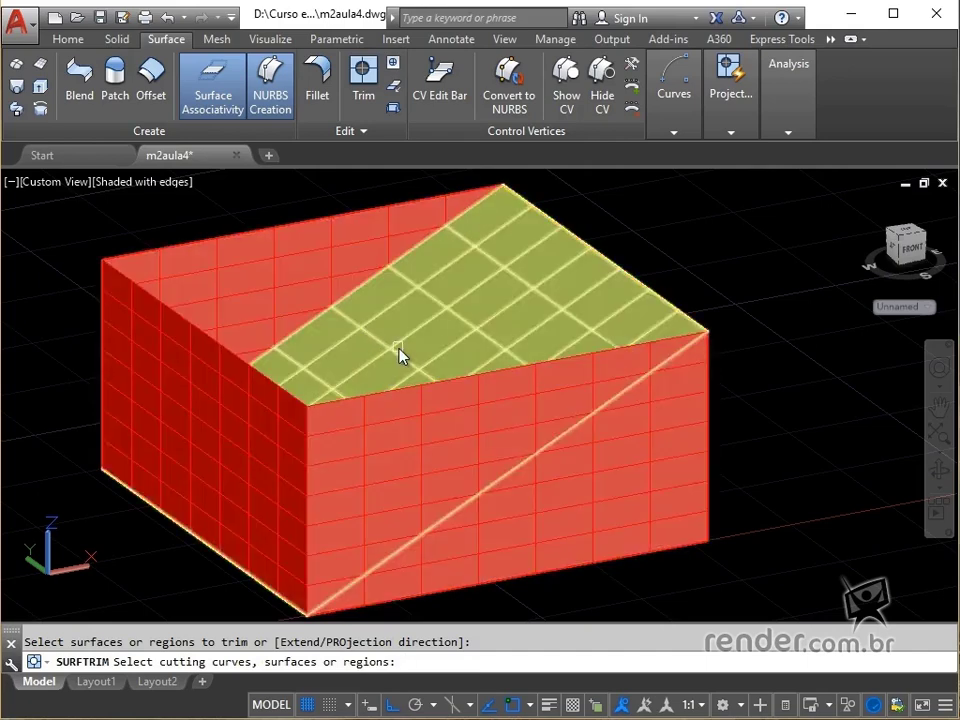
pyautogui.click(399, 352)
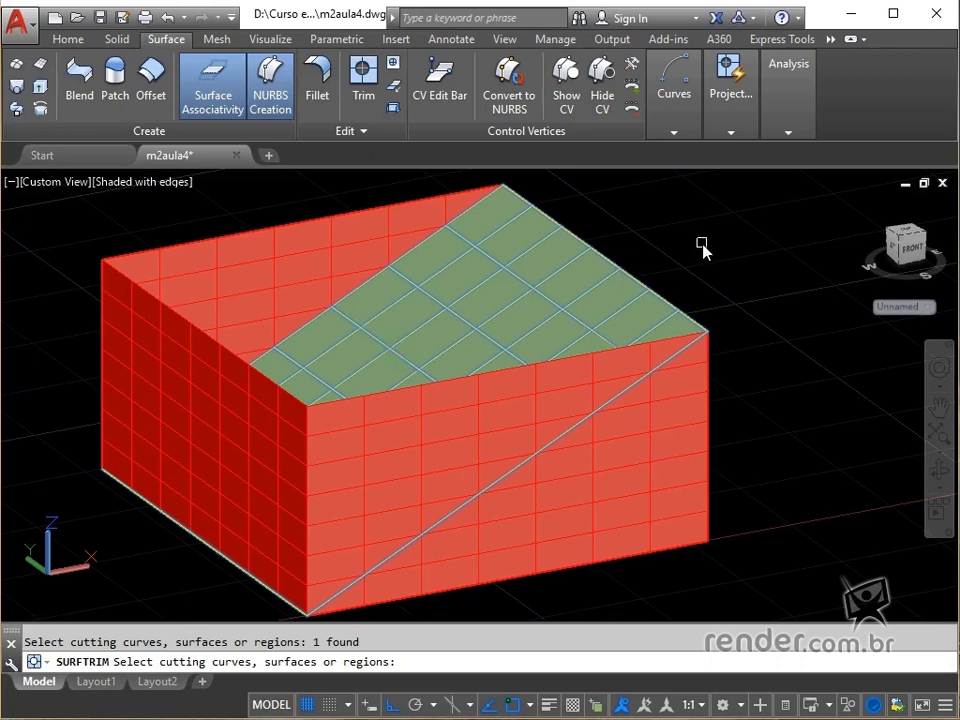
pyautogui.press('Return')
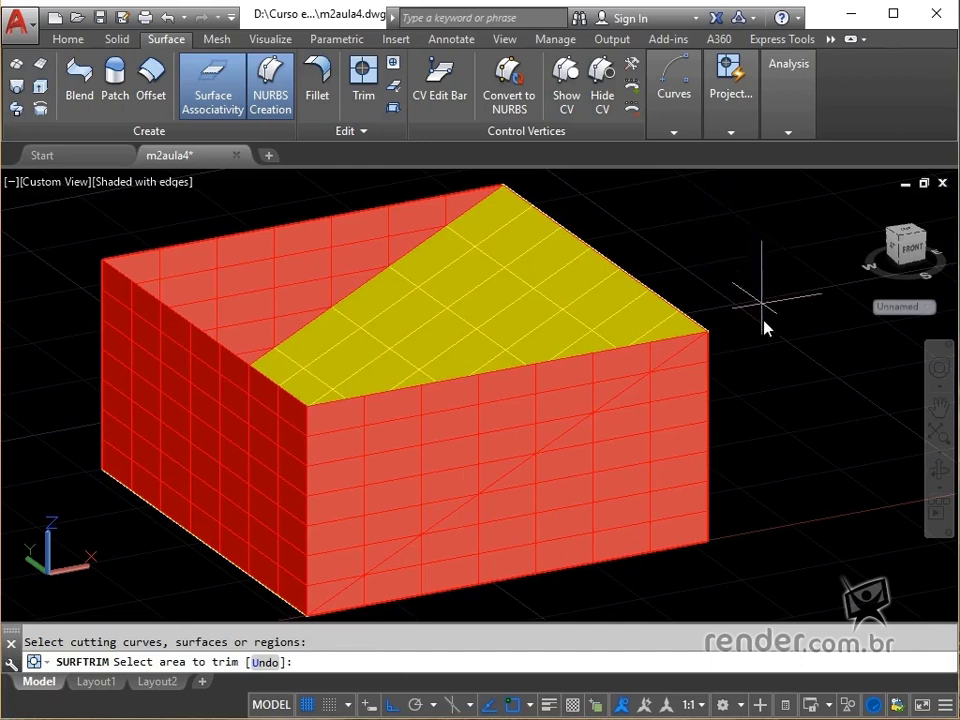
pyautogui.click(578, 520)
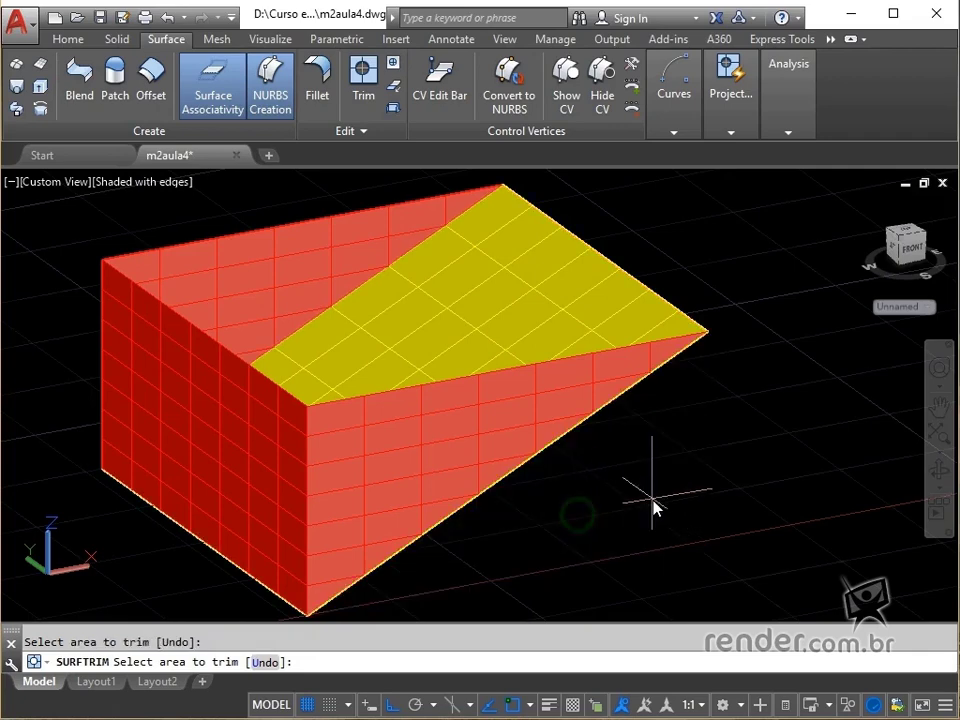
pyautogui.press('Return')
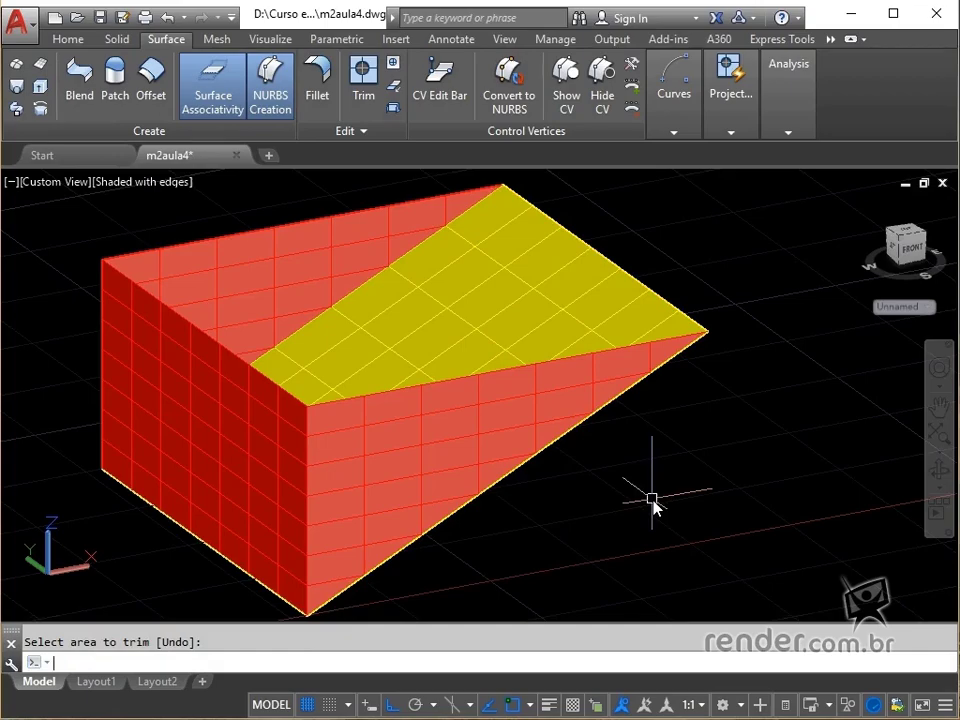
# Step: Untrim the whole curved yellow surface that meets the slanted red plane, using the Surface option
pyautogui.keyDown('shift'); pyautogui.moveTo(636, 510); pyautogui.dragTo(480, 560, button='middle'); pyautogui.keyUp('shift')
pyautogui.scroll(2, 515, 487)
pyautogui.moveTo(515, 487)
pyautogui.keyDown('shift'); pyautogui.mouseDown(button='middle')
pyautogui.moveTo(564, 491)
pyautogui.moveTo(634, 474)
pyautogui.moveTo(611, 486)
pyautogui.moveTo(510, 478)
pyautogui.mouseUp(button='middle'); pyautogui.keyUp('shift')
pyautogui.click(436, 176)
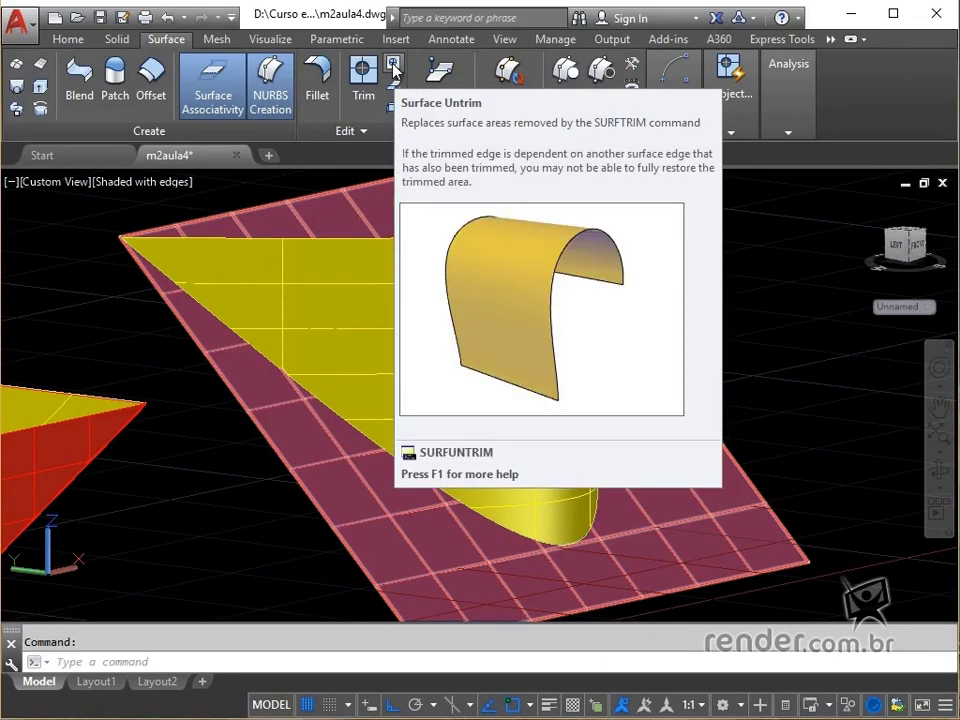
pyautogui.click(395, 66)
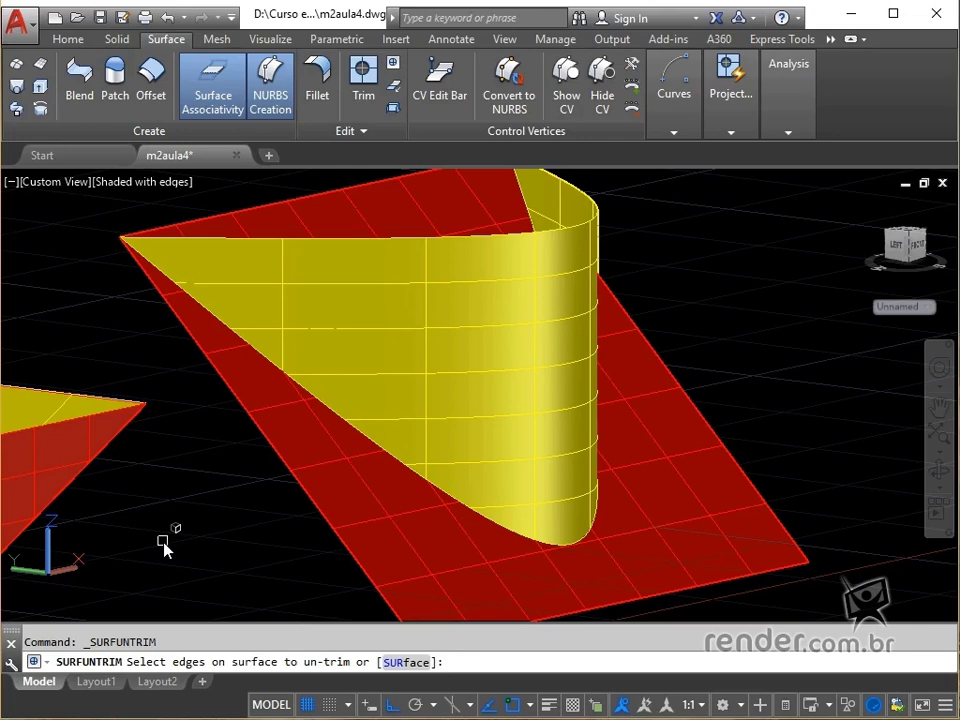
pyautogui.write('s')
pyautogui.press('Return')
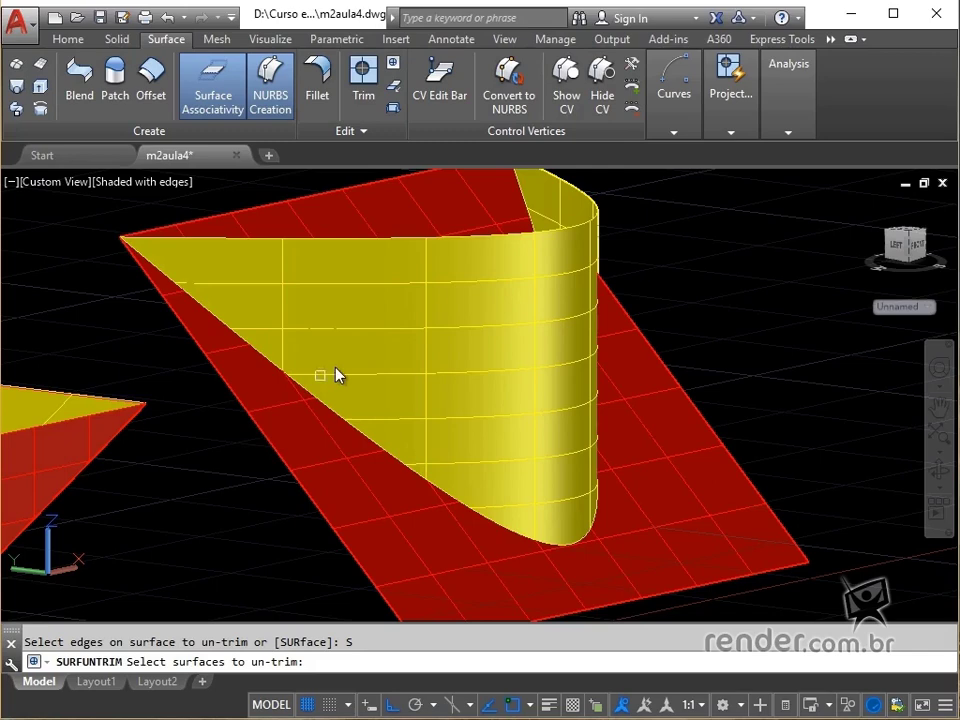
pyautogui.click(368, 352)
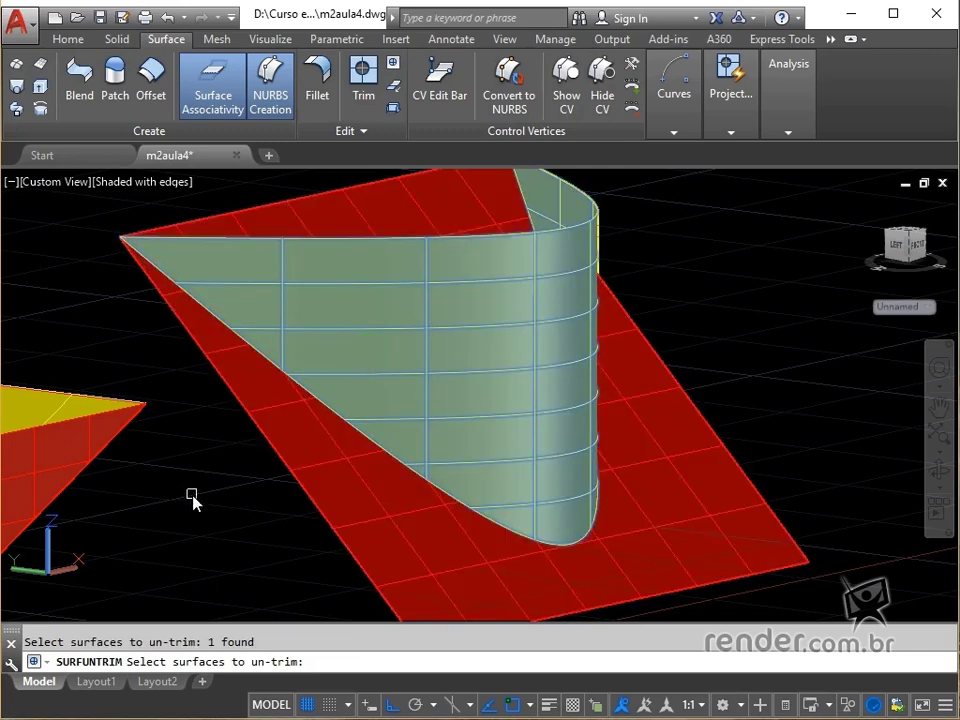
pyautogui.press('Return')
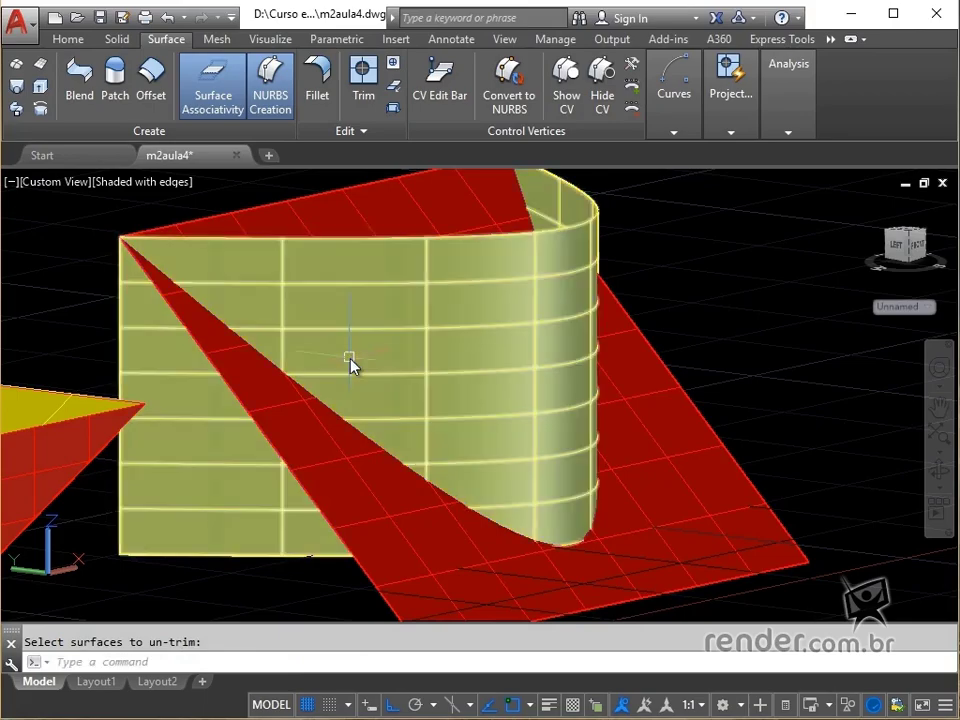
pyautogui.keyDown('shift'); pyautogui.moveTo(225, 561); pyautogui.dragTo(316, 570, button='middle'); pyautogui.keyUp('shift')
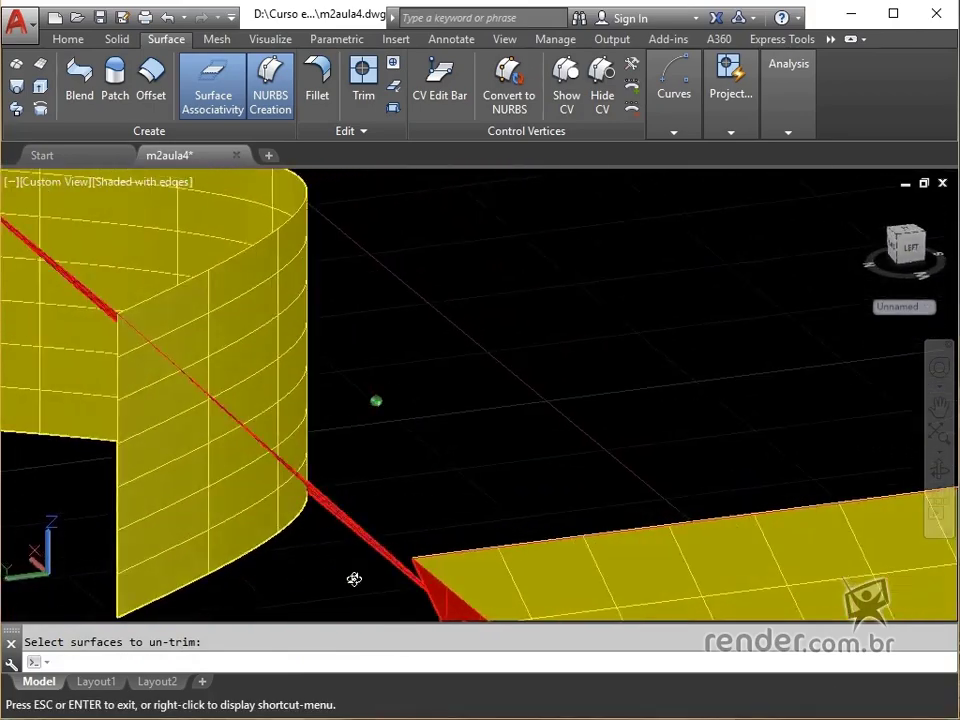
pyautogui.keyDown('shift'); pyautogui.moveTo(354, 579); pyautogui.dragTo(231, 571, button='middle'); pyautogui.keyUp('shift')
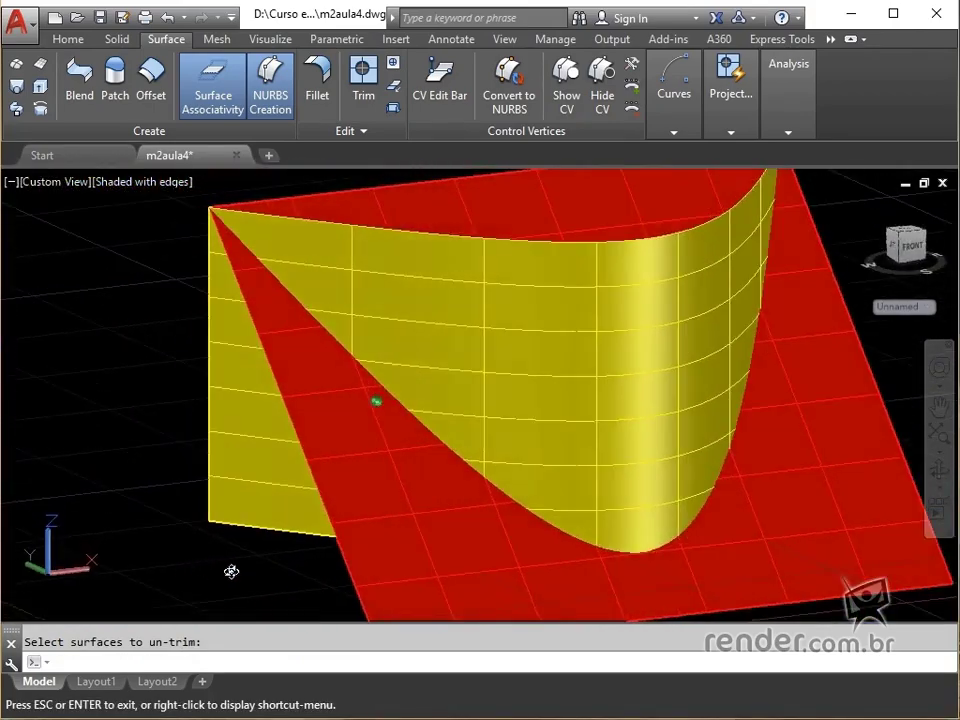
pyautogui.press('Escape')
# Step: Extend the upper edge of the short yellow front wall of the open red box by 10
pyautogui.scroll(-5, 553, 499)
pyautogui.keyDown('shift'); pyautogui.moveTo(553, 499); pyautogui.dragTo(140, 548, button='middle'); pyautogui.keyUp('shift')
pyautogui.keyDown('shift'); pyautogui.moveTo(677, 450); pyautogui.dragTo(420, 523, button='middle'); pyautogui.keyUp('shift')
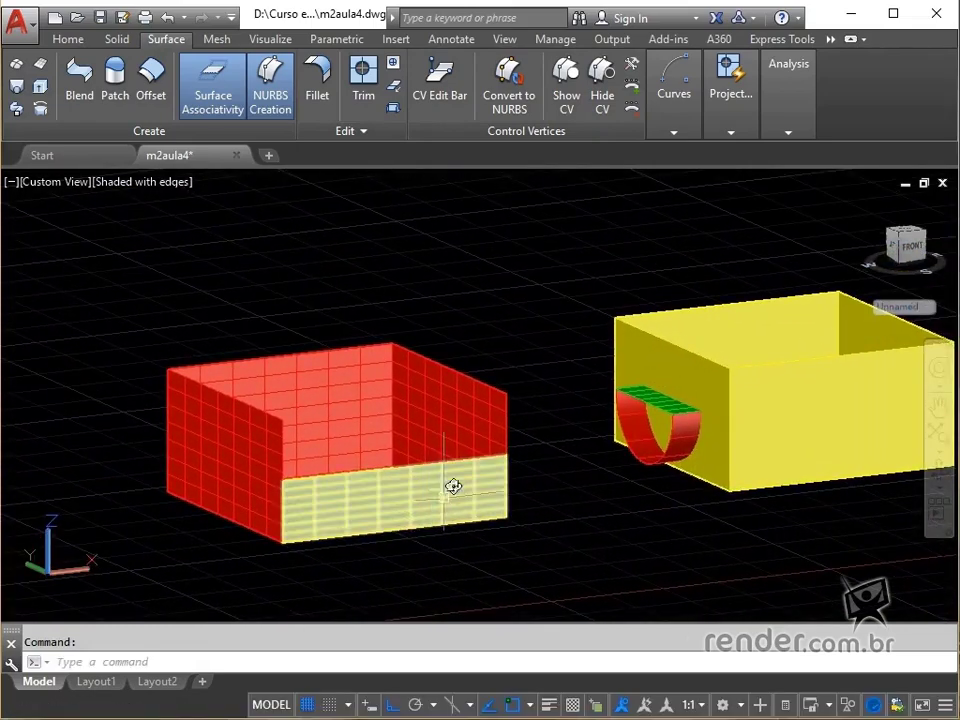
pyautogui.scroll(6, 531, 448)
pyautogui.keyDown('shift'); pyautogui.moveTo(589, 407); pyautogui.dragTo(713, 407, button='middle'); pyautogui.keyUp('shift')
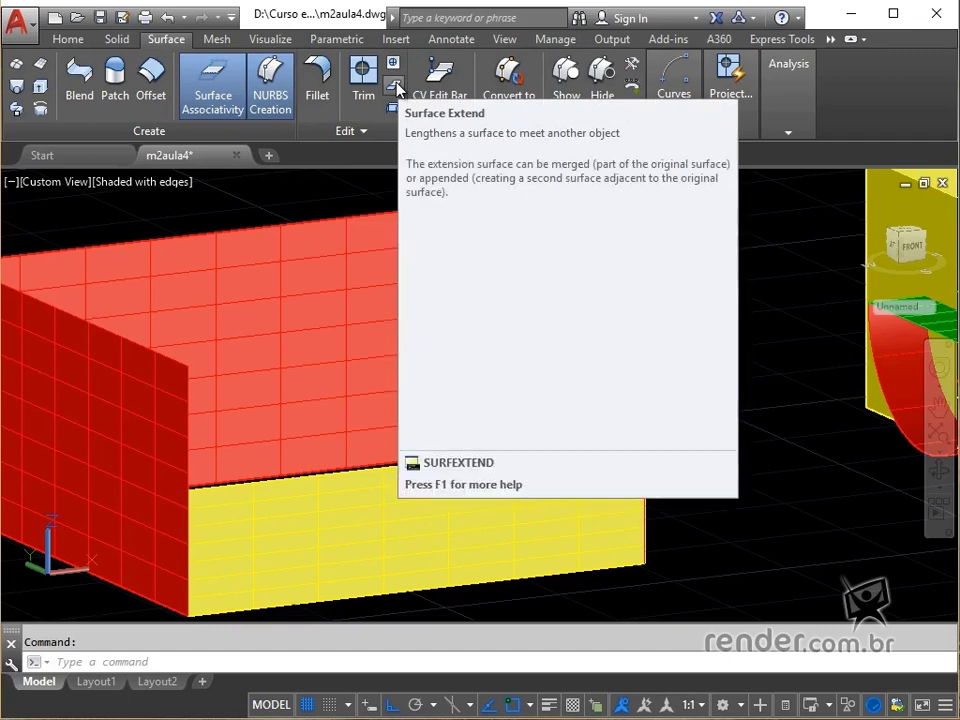
pyautogui.click(396, 89)
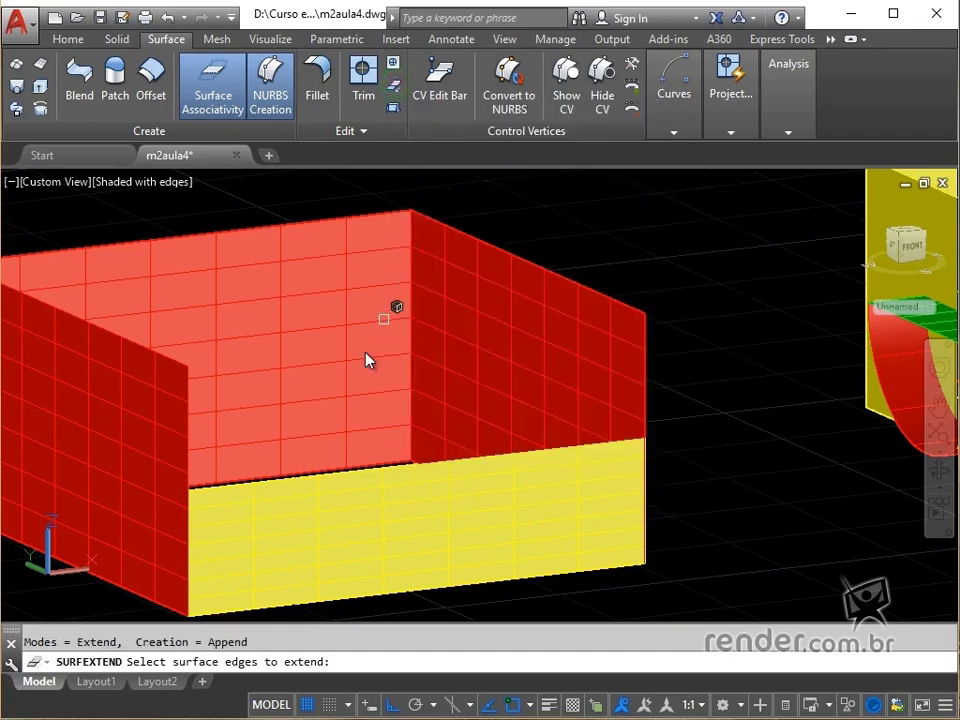
pyautogui.click(308, 488)
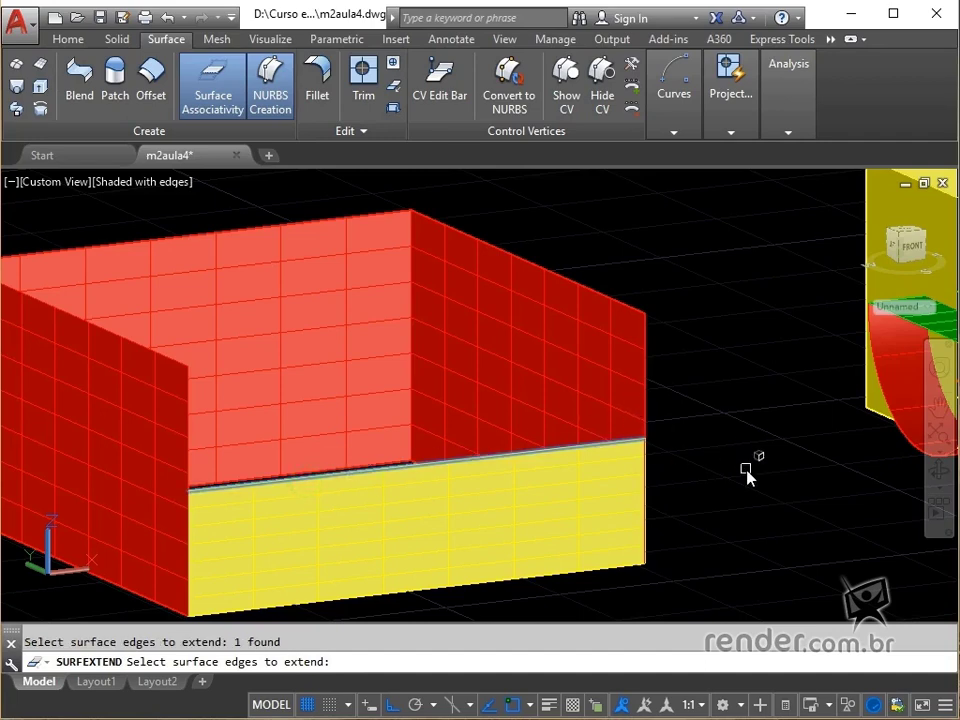
pyautogui.press('Return')
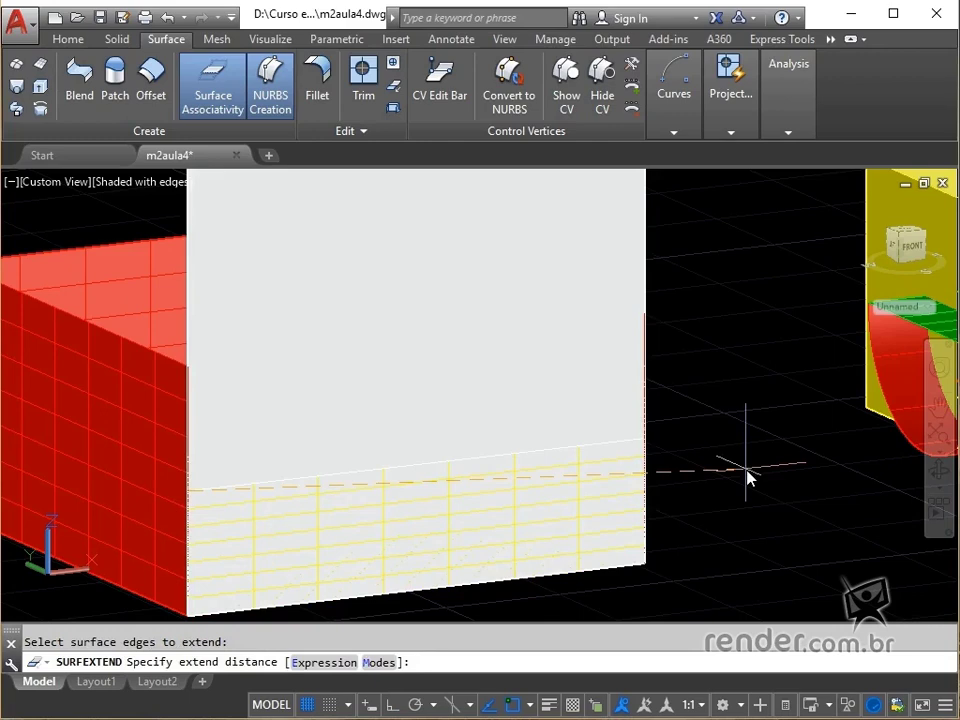
pyautogui.scroll(-3, 745, 490)
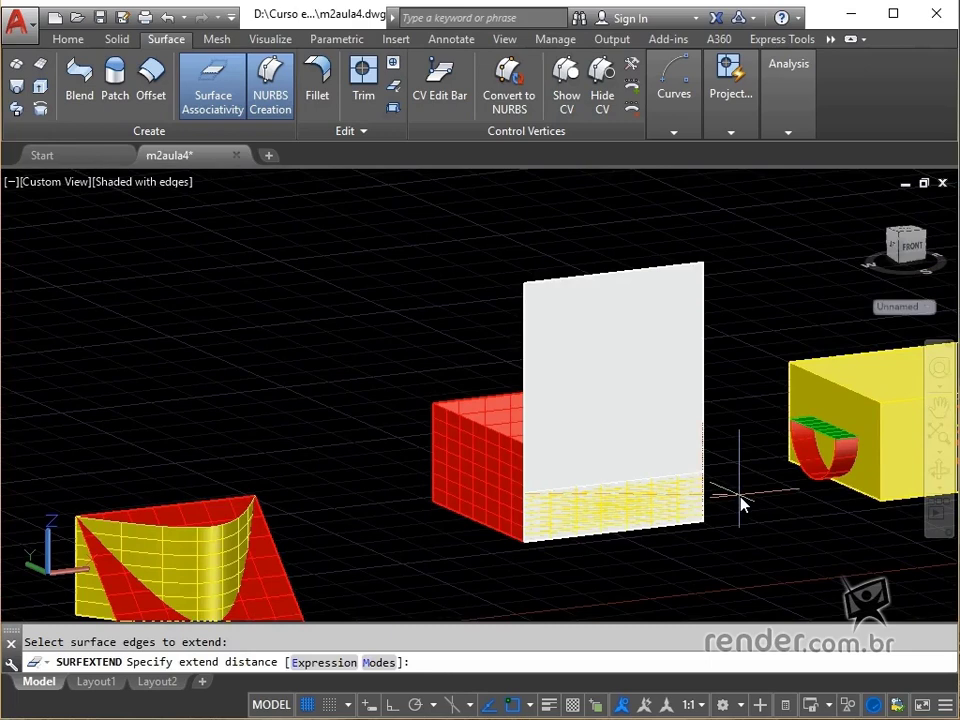
pyautogui.write('10')
pyautogui.press('Return')
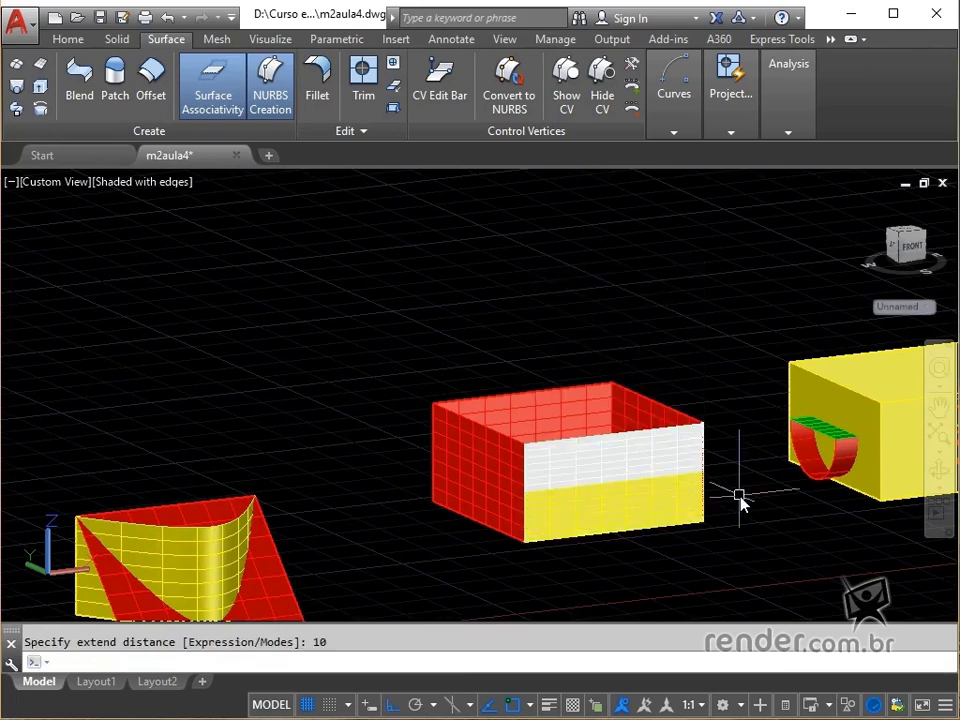
pyautogui.scroll(3, 735, 500)
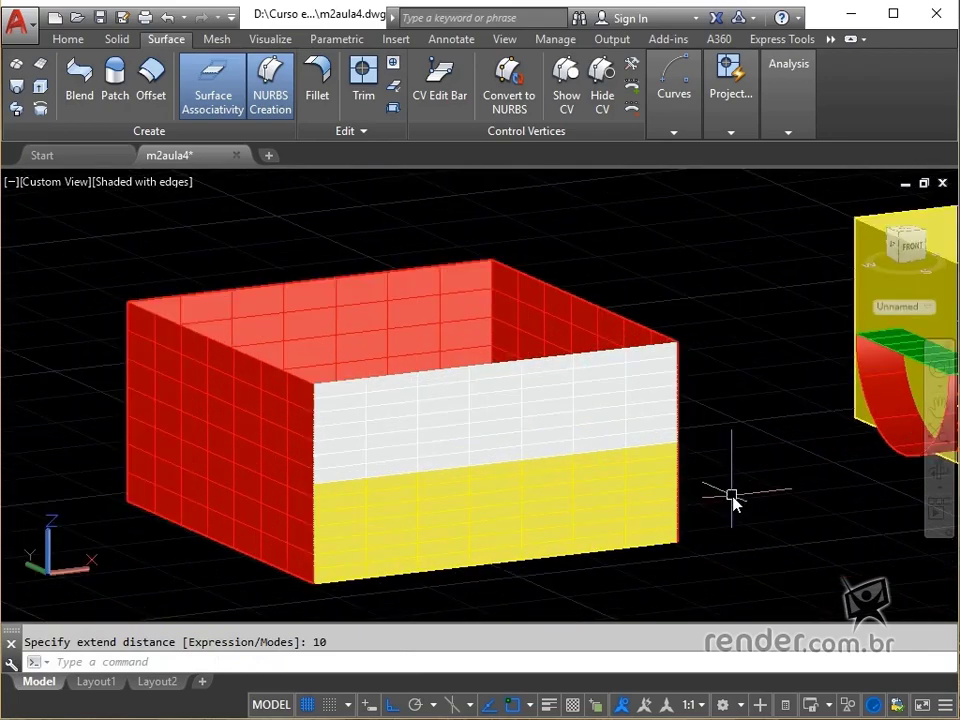
# Step: Sculpt the yellow open box walls, the green plane and the red curved surface crossing them into one solid
pyautogui.moveTo(677, 489); pyautogui.dragTo(613, 489, button='middle')
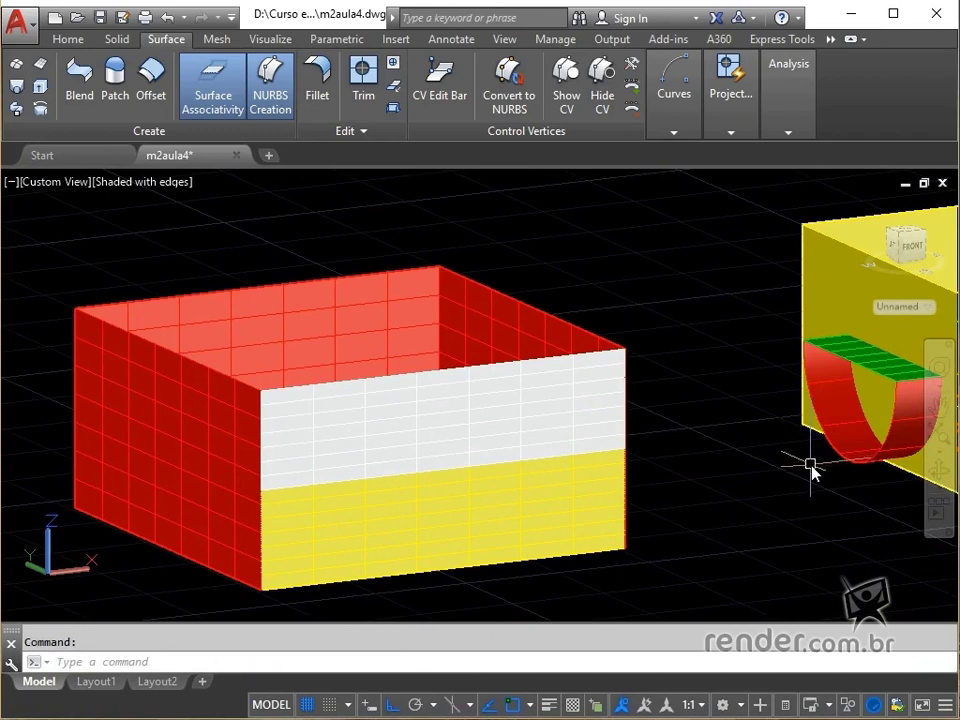
pyautogui.moveTo(729, 467); pyautogui.dragTo(311, 506, button='middle')
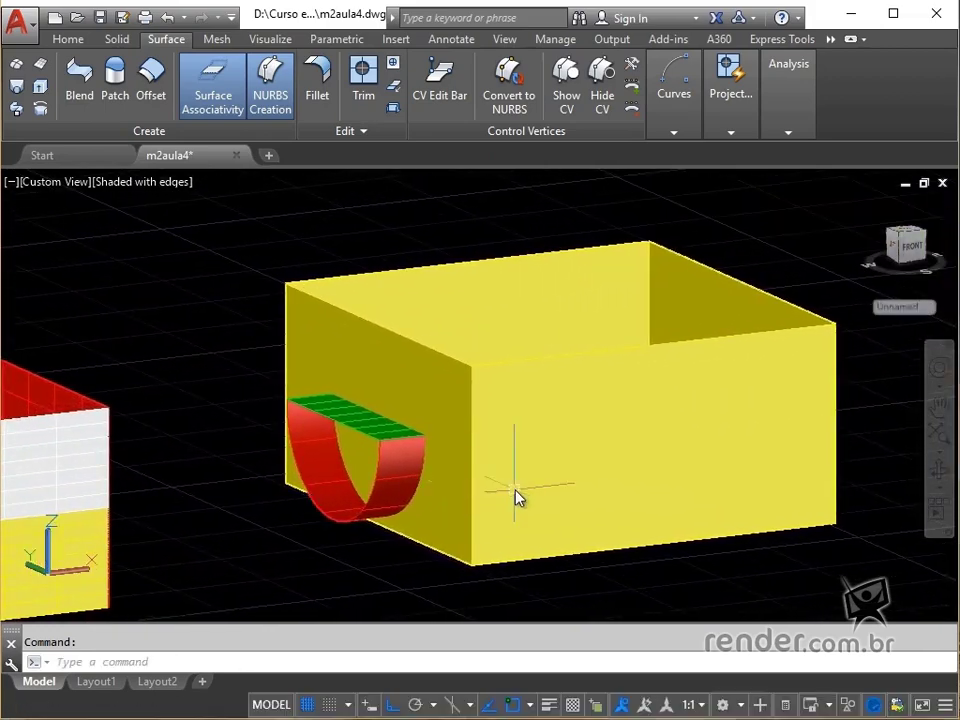
pyautogui.keyDown('shift'); pyautogui.moveTo(514, 497); pyautogui.dragTo(458, 473, button='middle'); pyautogui.keyUp('shift')
pyautogui.scroll(-3, 458, 473)
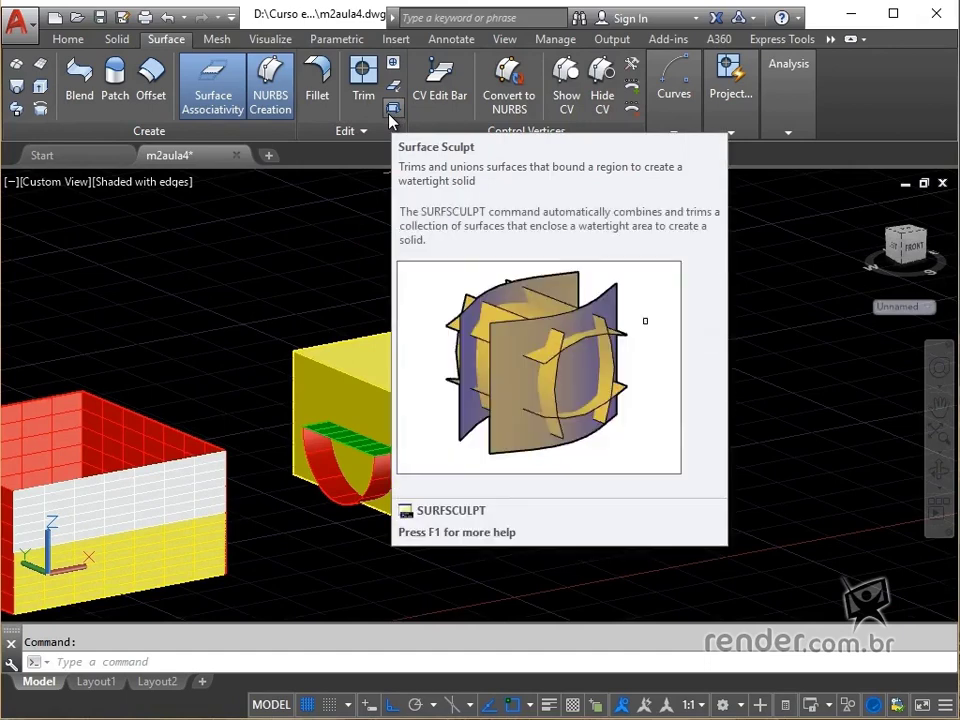
pyautogui.click(394, 112)
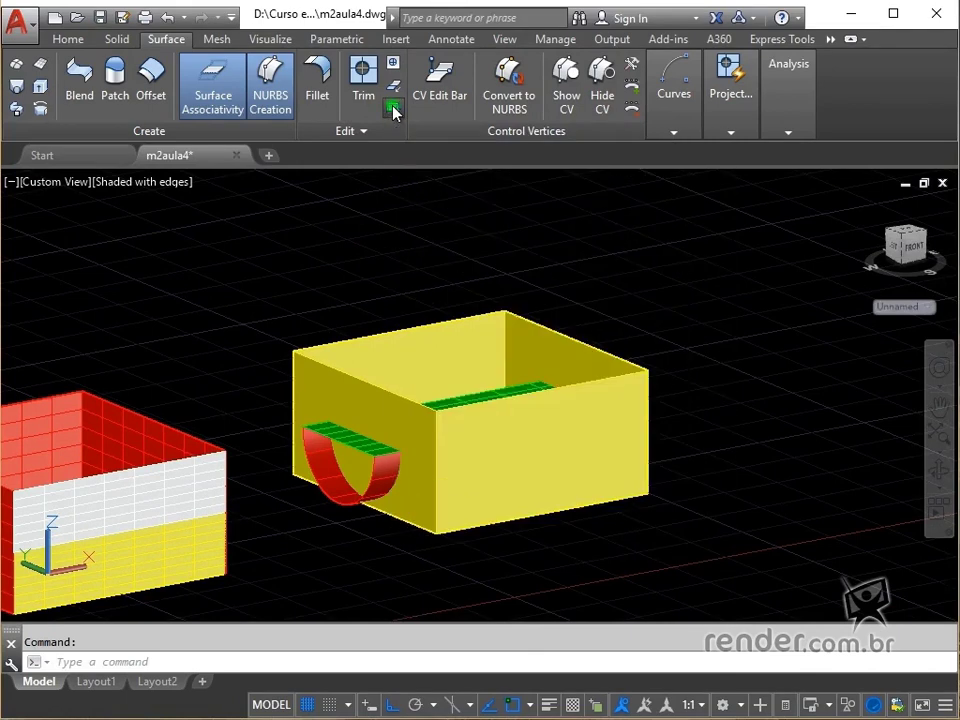
pyautogui.click(266, 235)
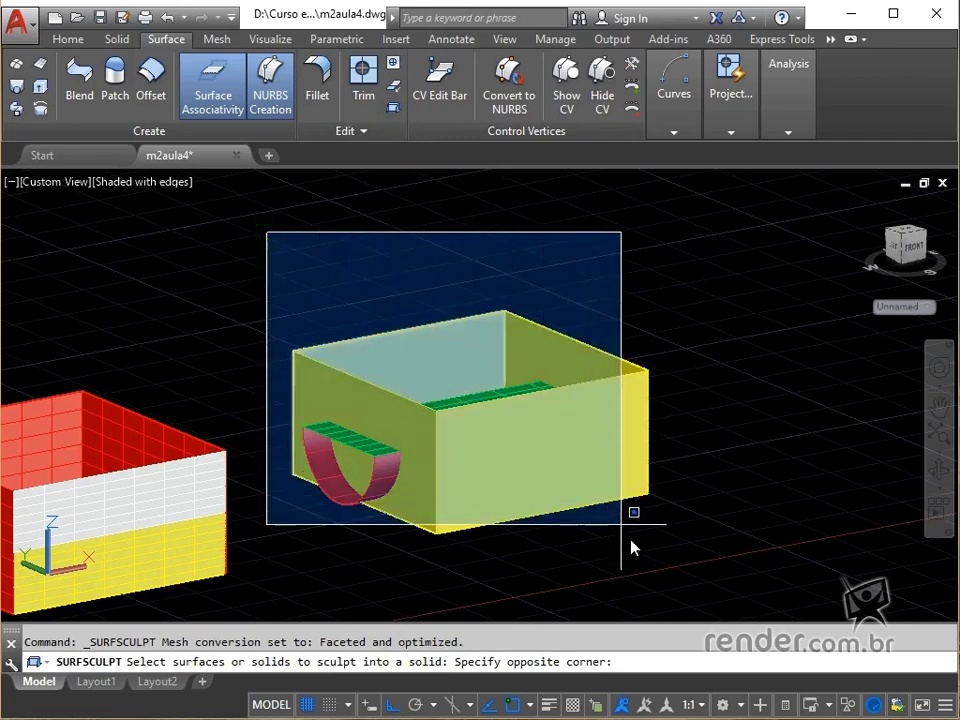
pyautogui.click(684, 575)
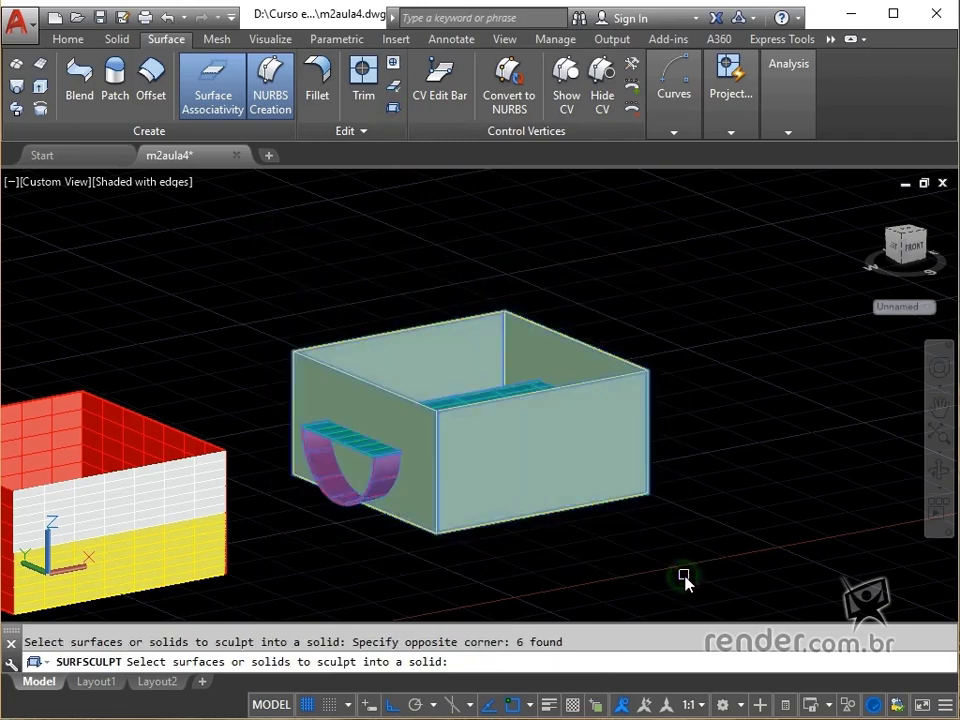
pyautogui.press('Return')
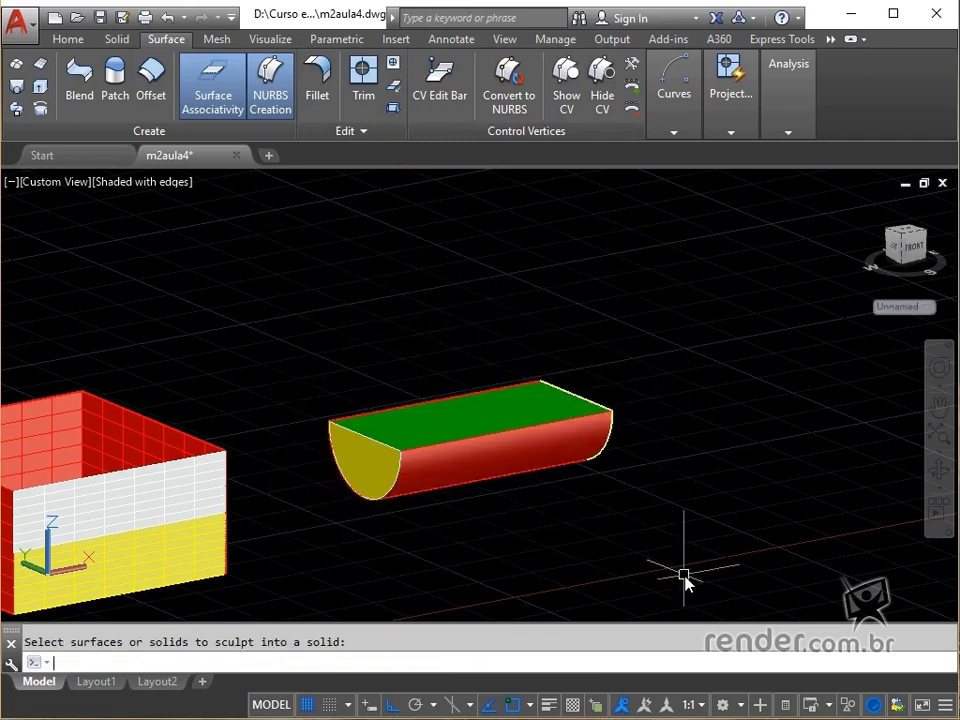
# Step: Check the object type of the sculpted half-cylinder body, and clear its selection
pyautogui.scroll(4, 510, 465)
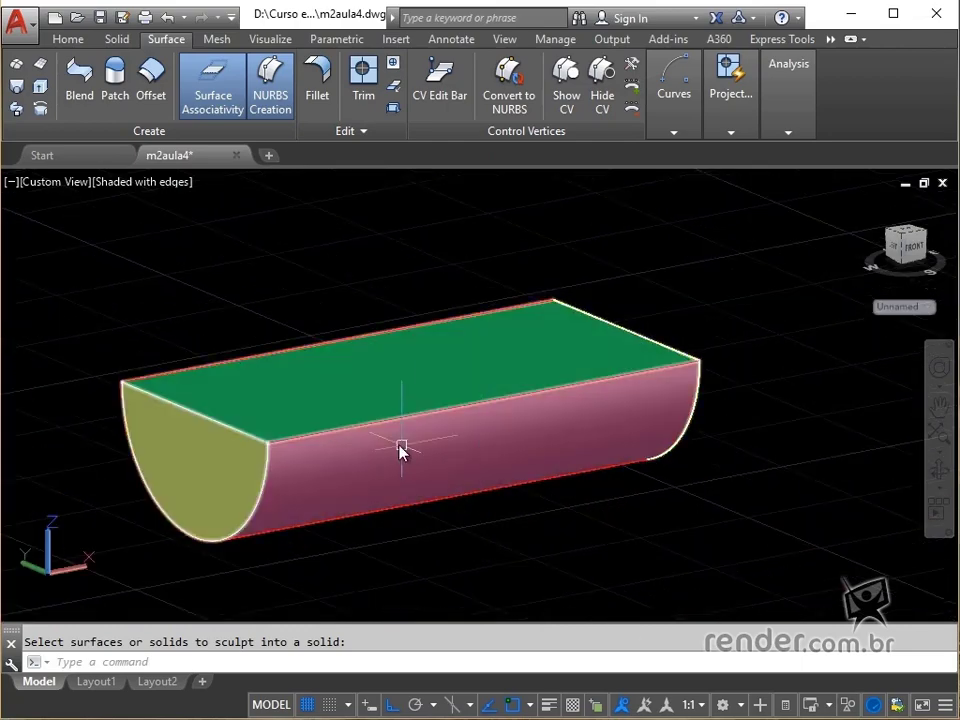
pyautogui.click(400, 450)
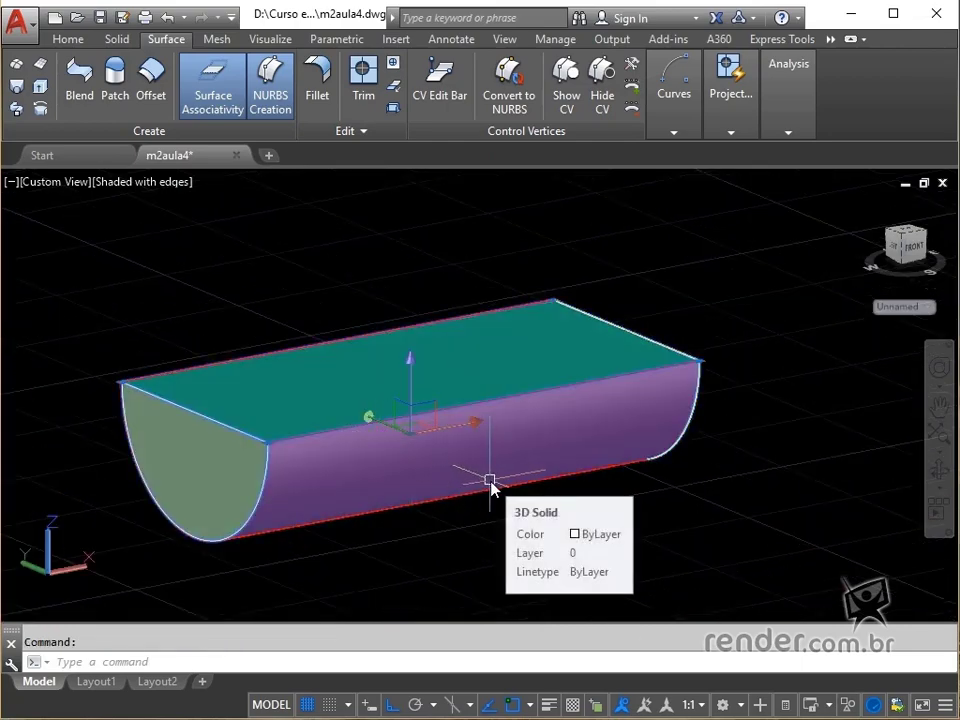
pyautogui.press('Escape')
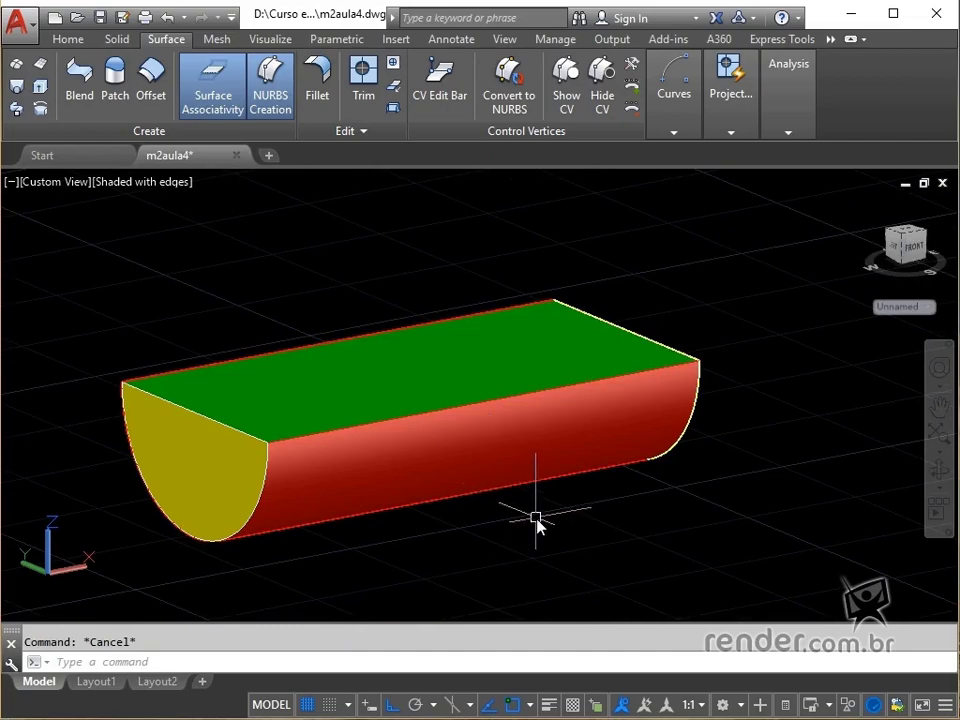
# Step: Zoom to the drawing extents to view all the edited surface samples together
pyautogui.write('Z')
pyautogui.press('Return')
pyautogui.write('E')
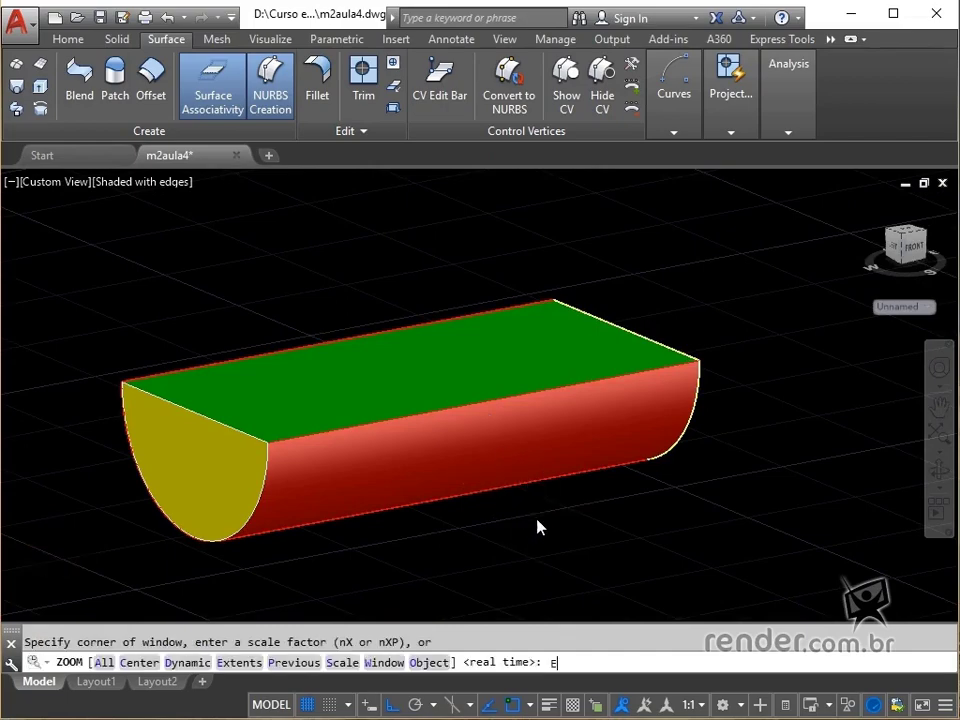
pyautogui.press('Return')
pyautogui.press('Return')
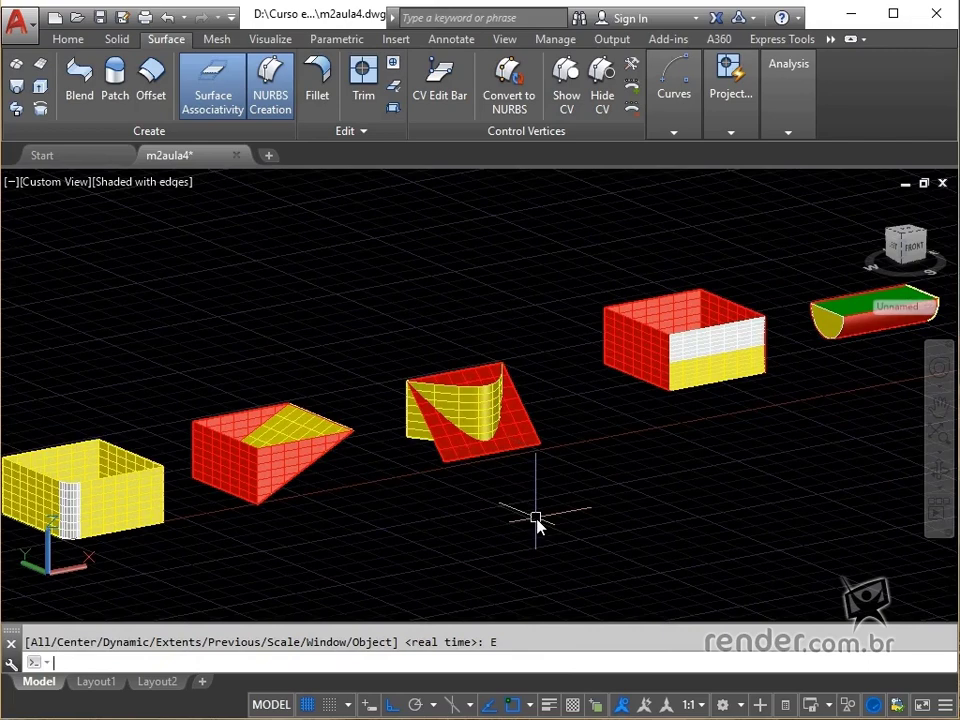